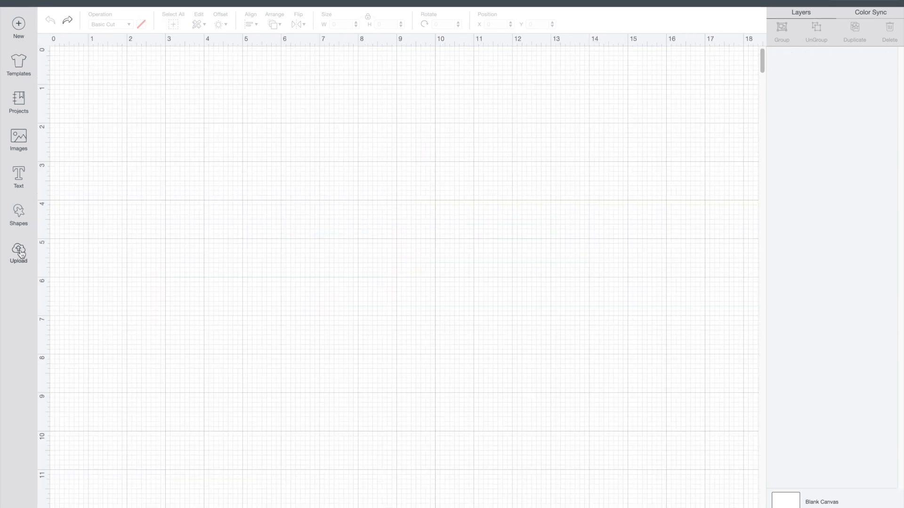
Step: Upload the shirt photo 4W0B1192.jpg from the Mockups Cricut folder as a new image
{"action": "left_click", "coordinate": [19, 251]}
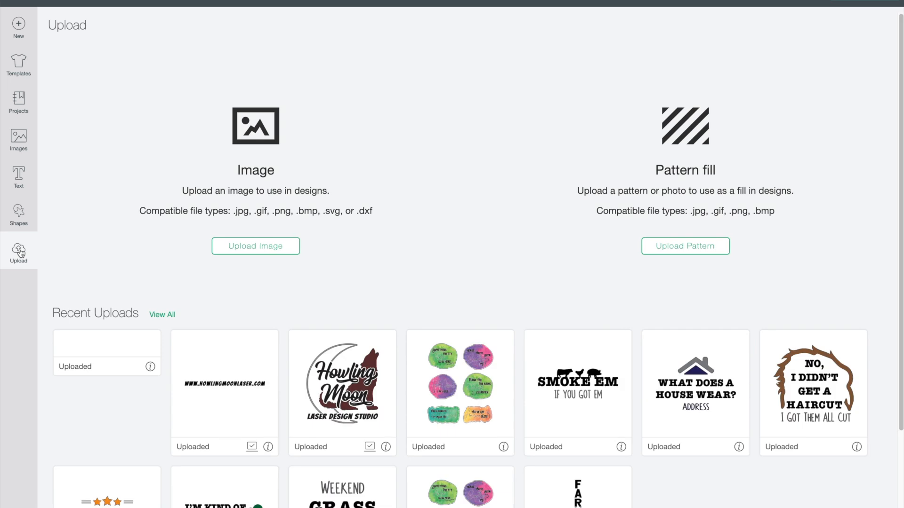
{"action": "left_click", "coordinate": [266, 248]}
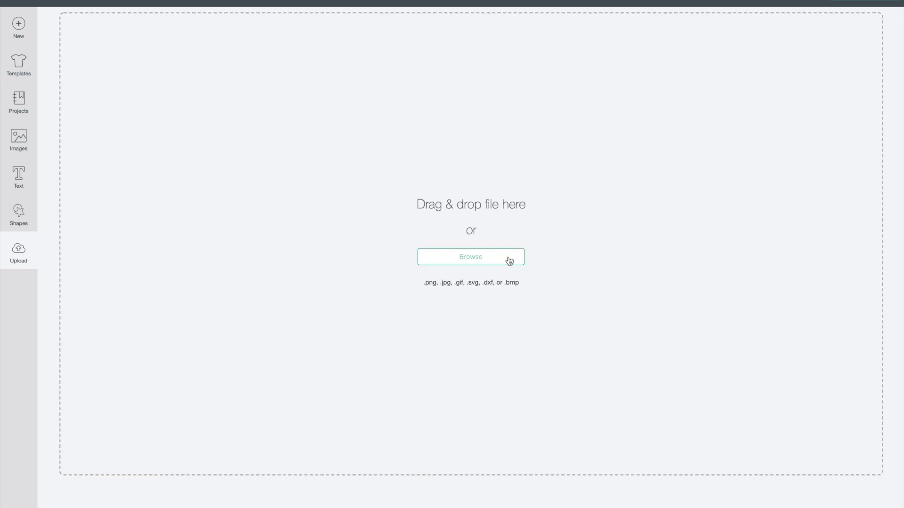
{"action": "left_click", "coordinate": [474, 258]}
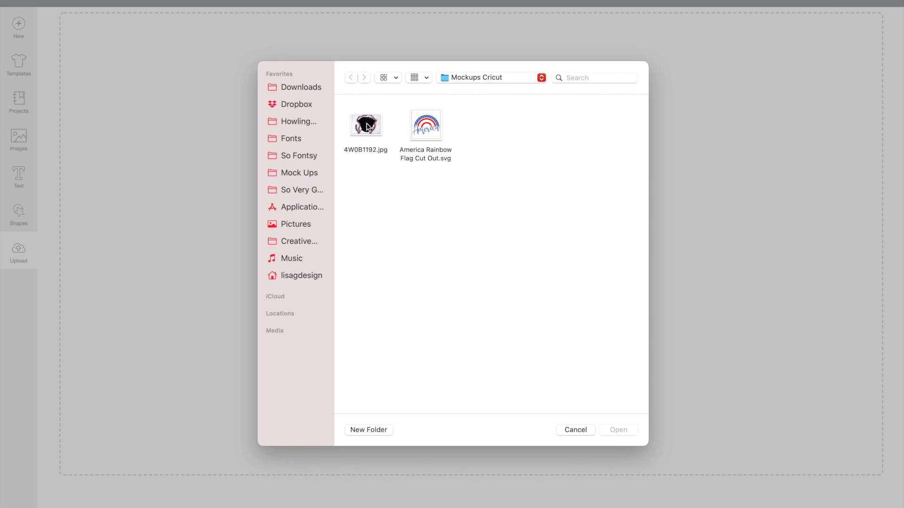
{"action": "left_click", "coordinate": [368, 126]}
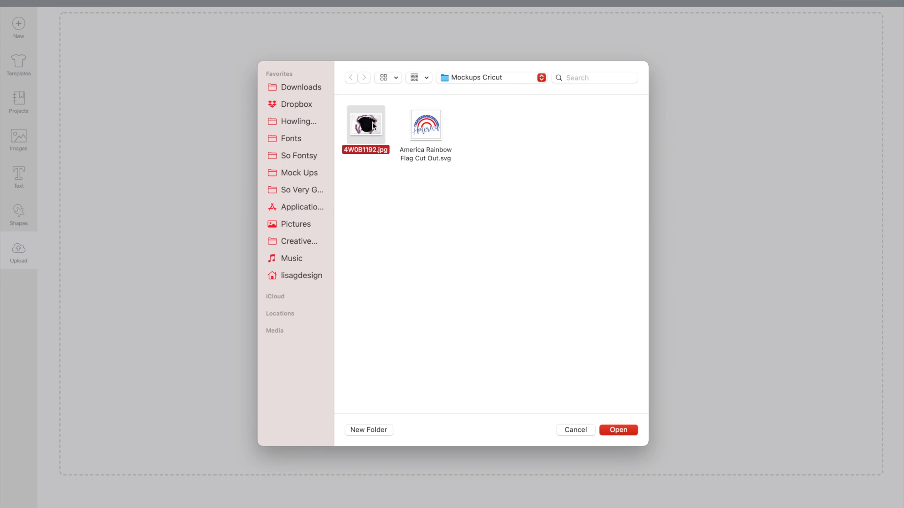
{"action": "left_click", "coordinate": [624, 431]}
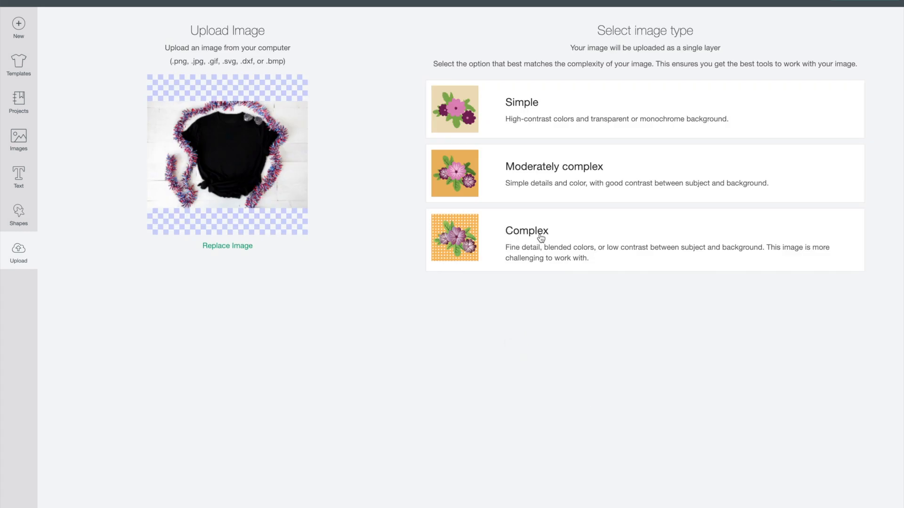
Step: Save the shirt photo as a Complex, Print Then Cut image and add it to the canvas
{"action": "left_click", "coordinate": [529, 236]}
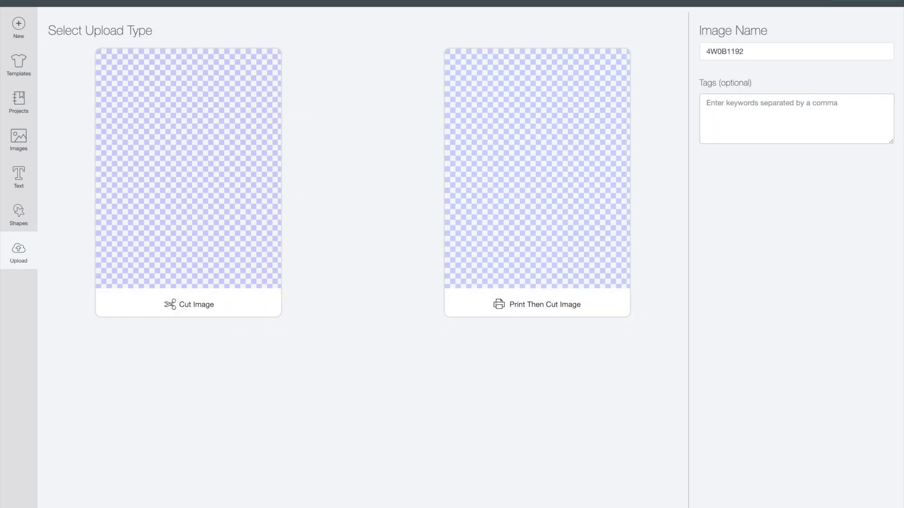
{"action": "left_click", "coordinate": [559, 170]}
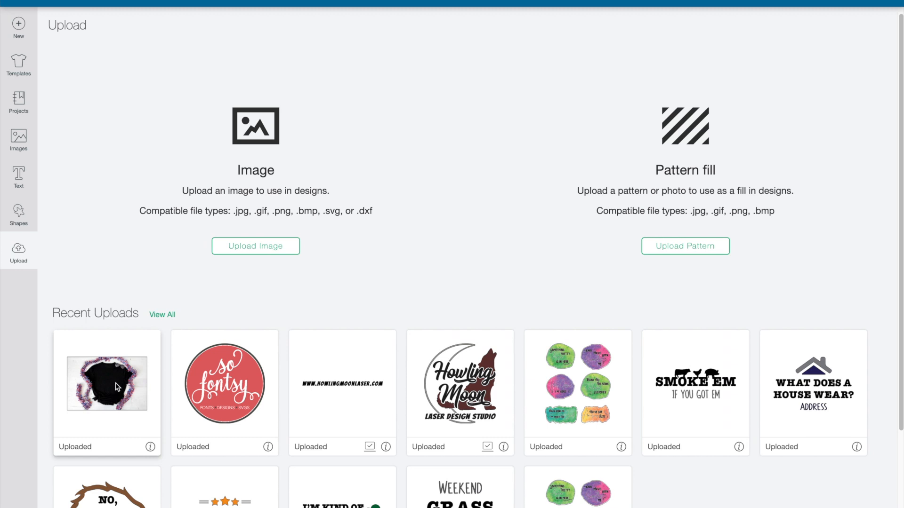
{"action": "left_click", "coordinate": [111, 382]}
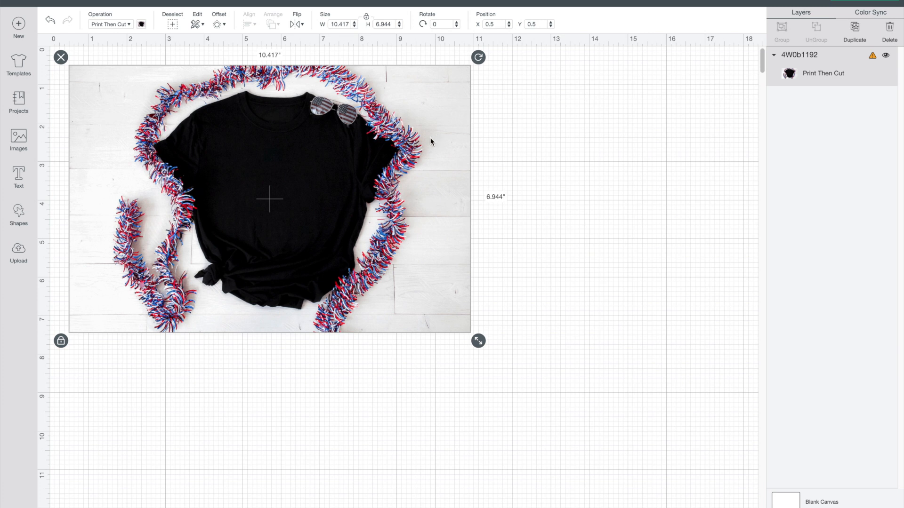
{"action": "left_click", "coordinate": [554, 267]}
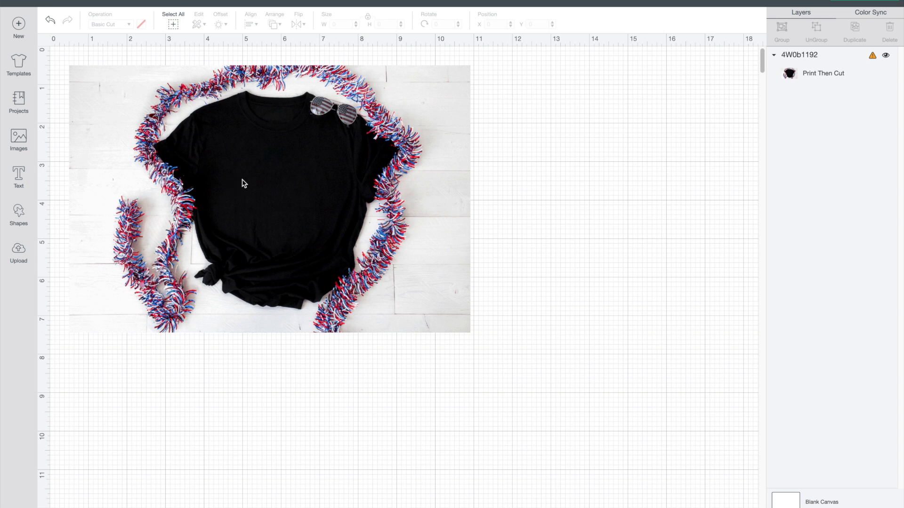
Step: Upload America Rainbow Flag Cut Out.svg from the Mockups Cricut folder and add it to the canvas
{"action": "left_click", "coordinate": [19, 253]}
{"action": "left_click", "coordinate": [251, 253]}
{"action": "left_click", "coordinate": [466, 254]}
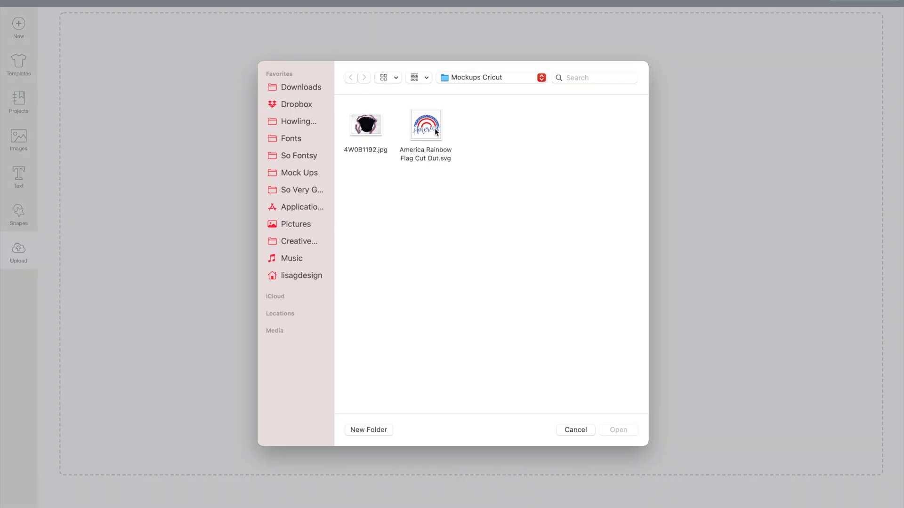
{"action": "left_click", "coordinate": [435, 131]}
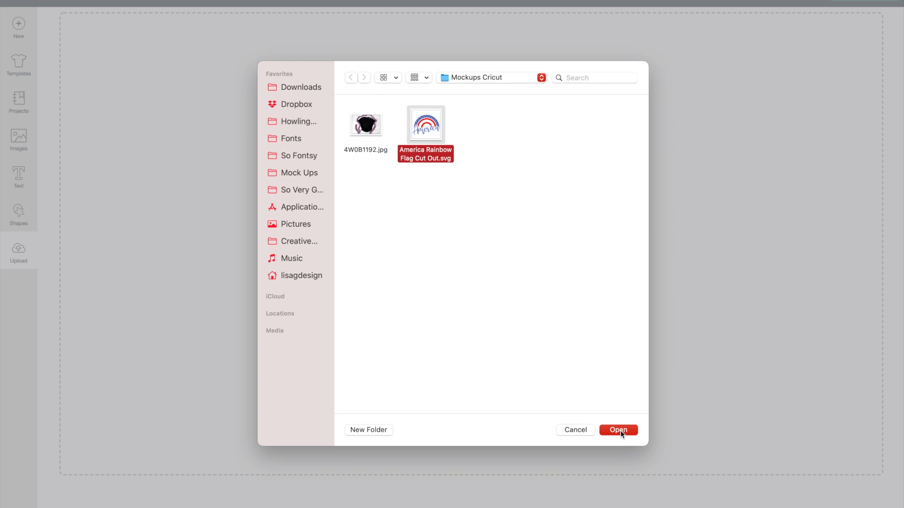
{"action": "left_click", "coordinate": [619, 432]}
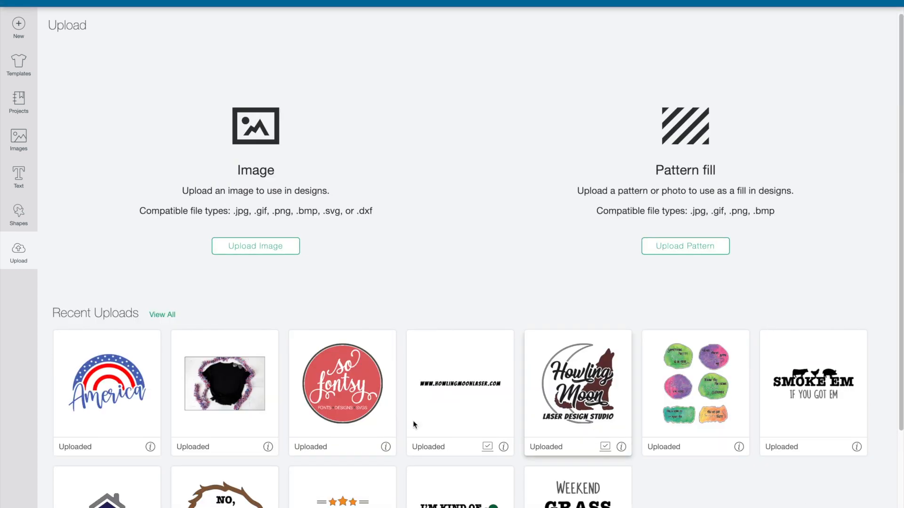
{"action": "left_click", "coordinate": [103, 389]}
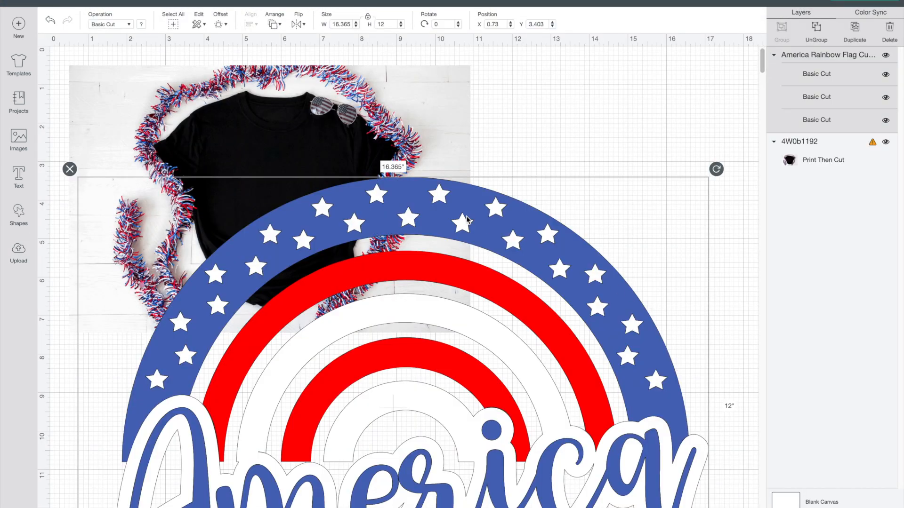
Step: Scale the America rainbow design down to about 2.8 by 2.06 inches and center it on the black shirt's chest
{"action": "scroll", "coordinate": [662, 312], "scroll_direction": "down", "scroll_amount": 5}
{"action": "left_click_drag", "start_coordinate": [716, 483], "coordinate": [220, 13]}
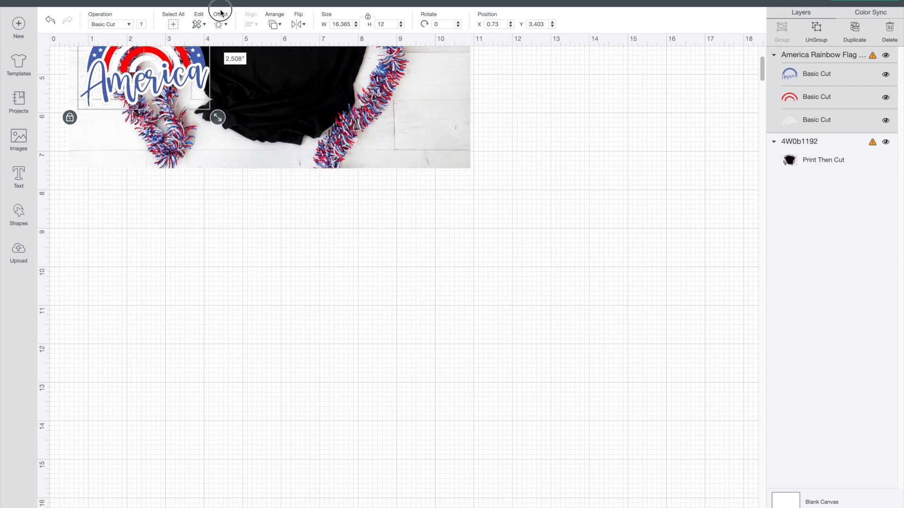
{"action": "scroll", "coordinate": [329, 194], "scroll_direction": "up", "scroll_amount": 5}
{"action": "left_click_drag", "start_coordinate": [155, 230], "coordinate": [283, 192]}
{"action": "left_click_drag", "start_coordinate": [346, 248], "coordinate": [324, 229]}
{"action": "left_click_drag", "start_coordinate": [267, 158], "coordinate": [283, 159]}
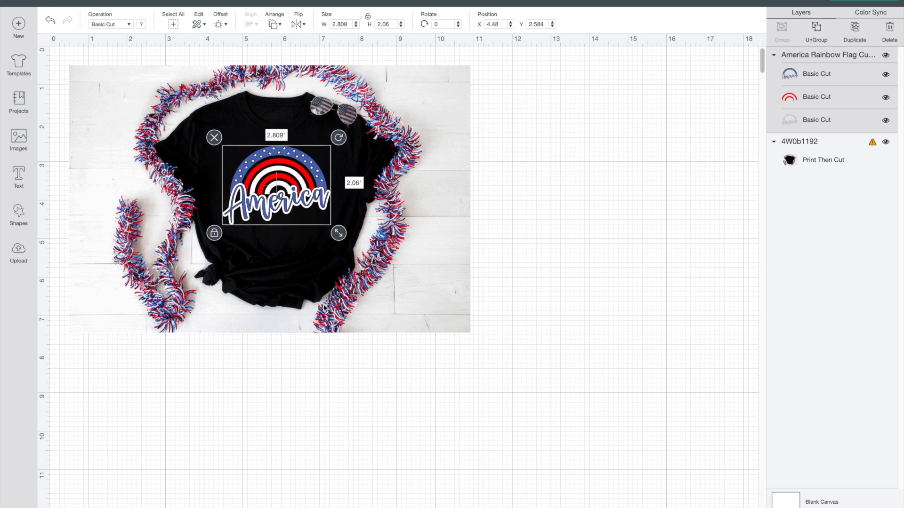
Step: Recolor the design's dark blue layer, the starred arch and America lettering, to light blue
{"action": "left_click", "coordinate": [100, 507]}
{"action": "left_click", "coordinate": [100, 507]}
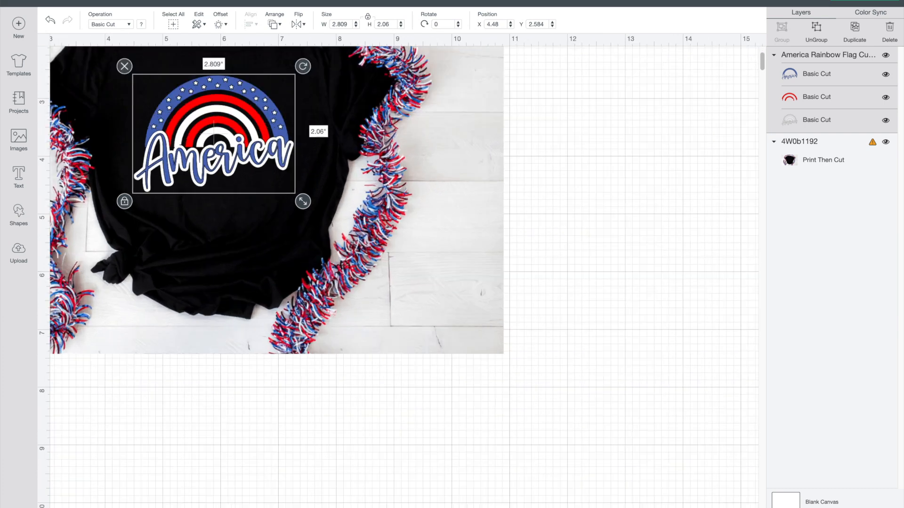
{"action": "scroll", "coordinate": [248, 372], "scroll_direction": "up", "scroll_amount": 3}
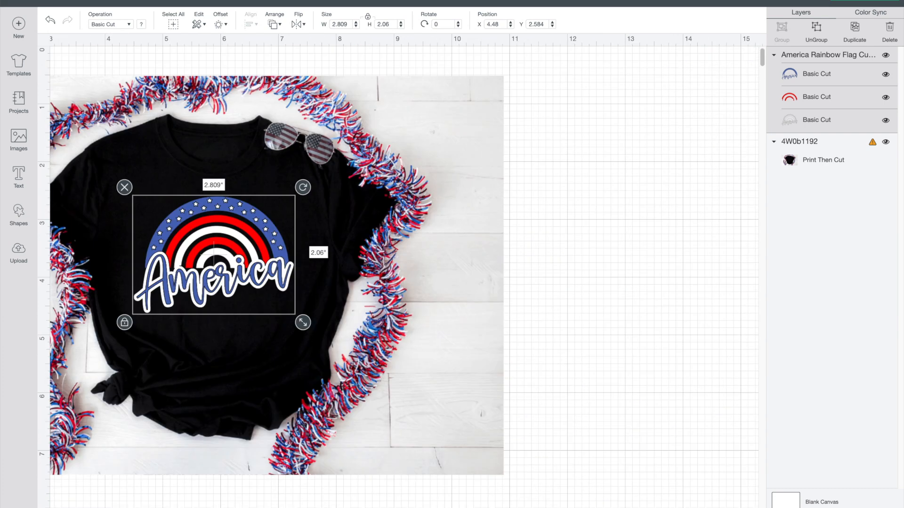
{"action": "left_click", "coordinate": [357, 501]}
{"action": "scroll", "coordinate": [357, 502], "scroll_direction": "left", "scroll_amount": 4}
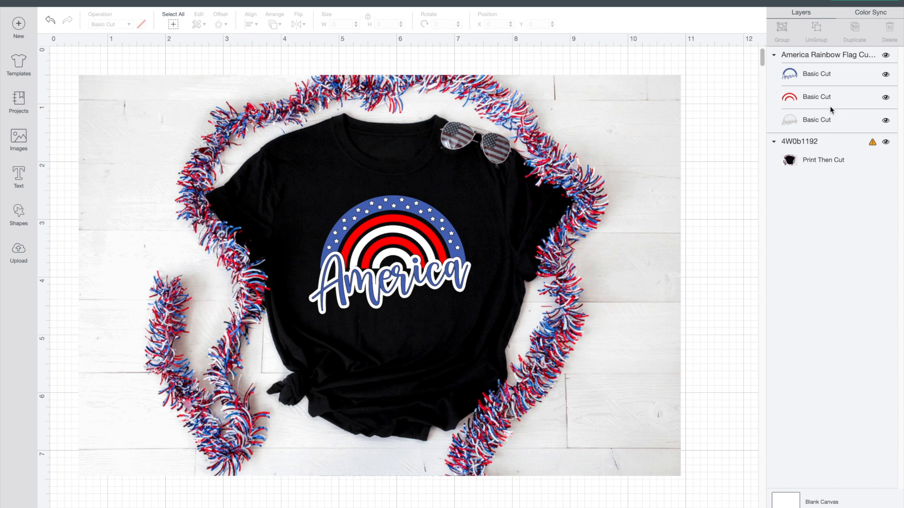
{"action": "left_click", "coordinate": [823, 76]}
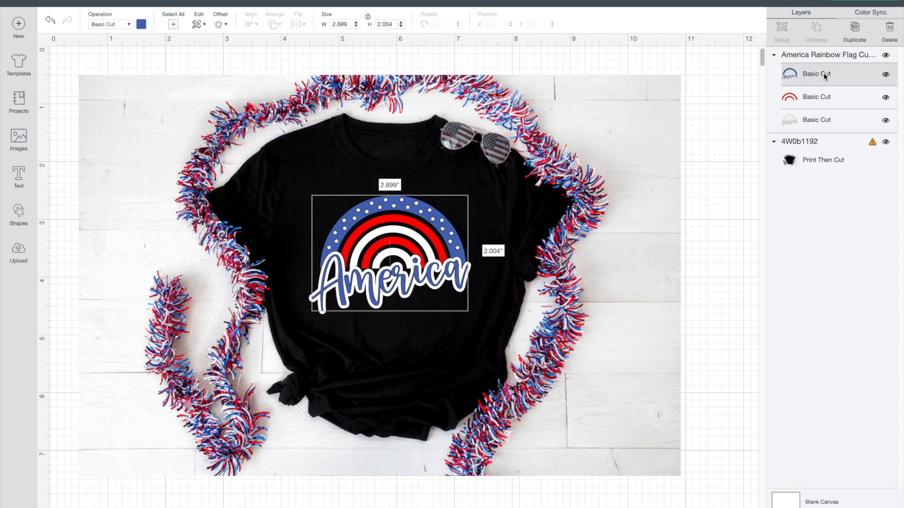
{"action": "left_click", "coordinate": [141, 27]}
{"action": "left_click", "coordinate": [194, 92]}
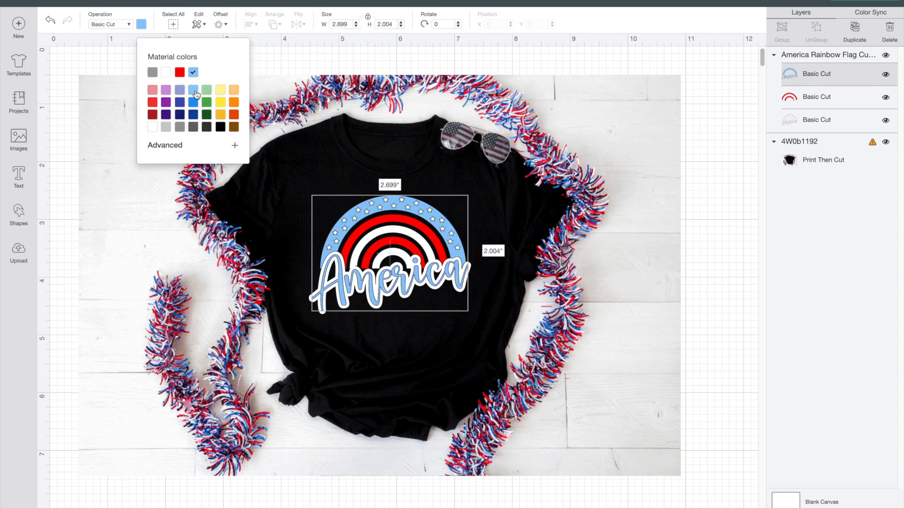
Step: Recolor the design's red rainbow stripes layer to light red and clear the selection
{"action": "left_click", "coordinate": [820, 100]}
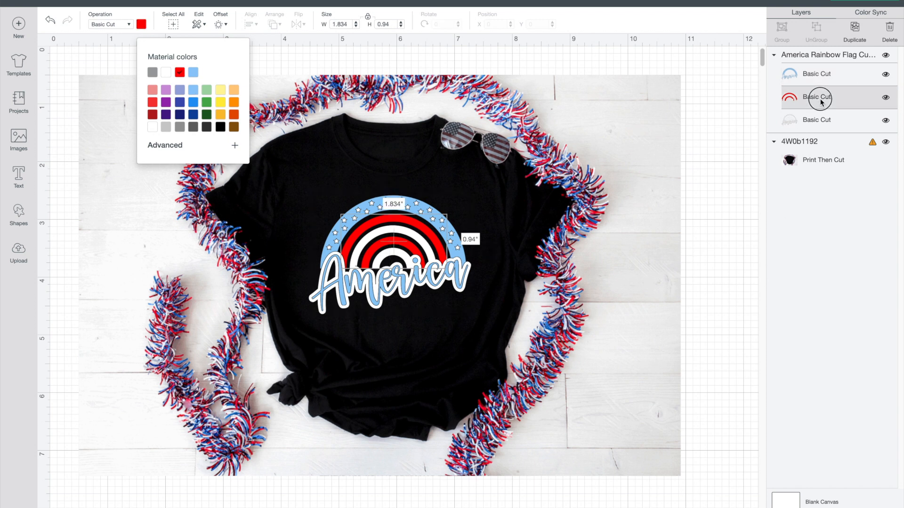
{"action": "left_click", "coordinate": [152, 94]}
{"action": "left_click", "coordinate": [654, 213]}
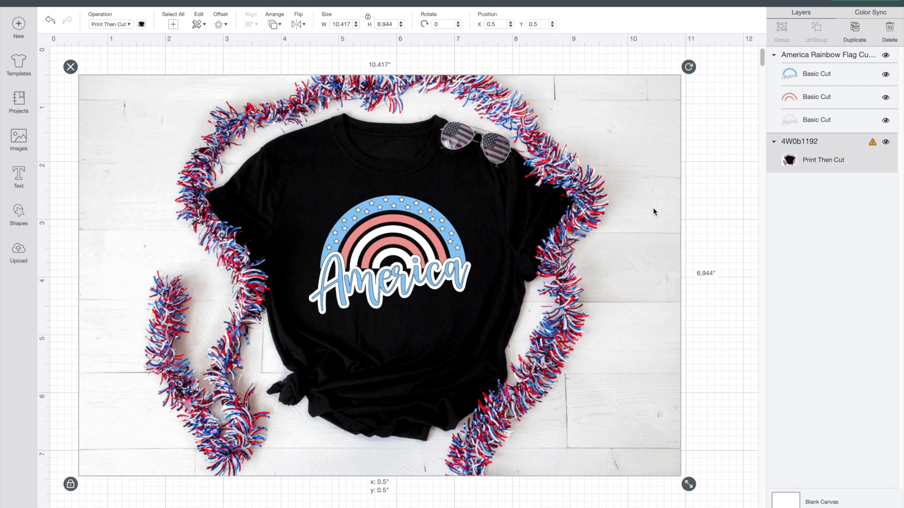
{"action": "left_click", "coordinate": [721, 229]}
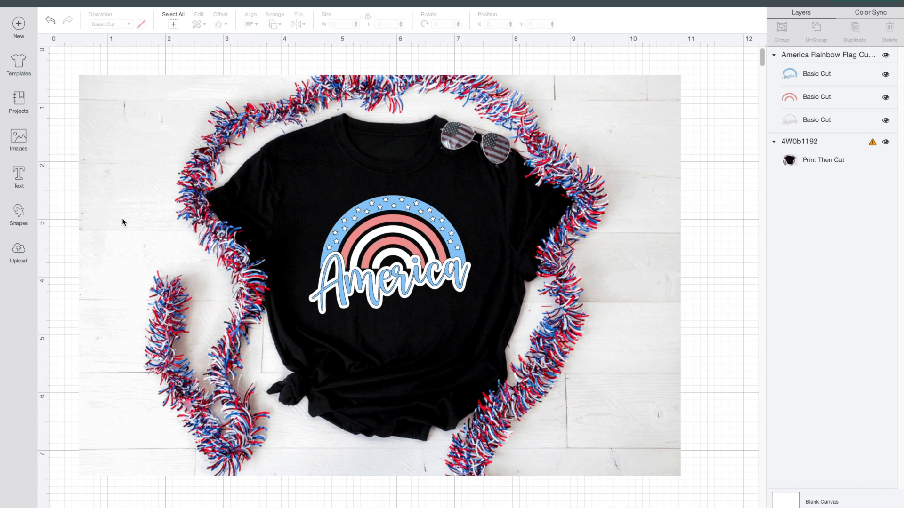
Step: Add the round So Fontsy logo from the recent uploads to the canvas
{"action": "left_click", "coordinate": [19, 250]}
{"action": "left_click", "coordinate": [360, 368]}
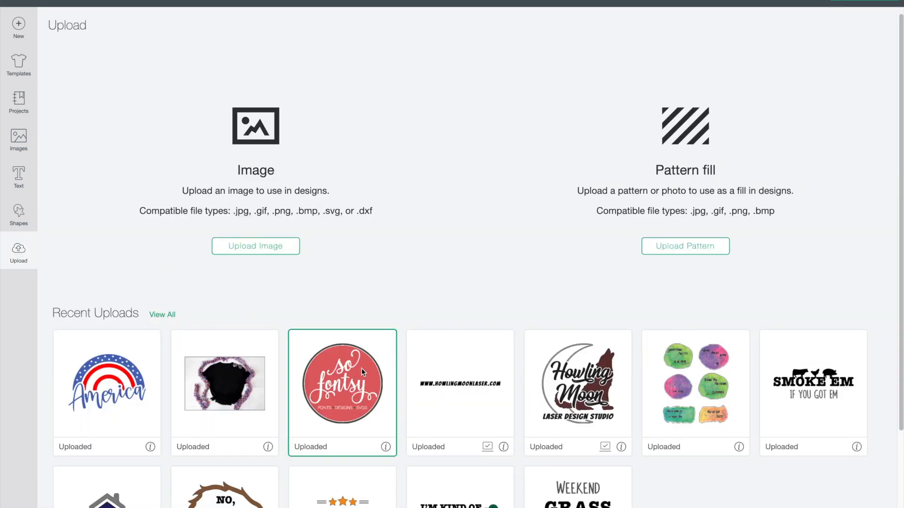
{"action": "left_click", "coordinate": [857, 507]}
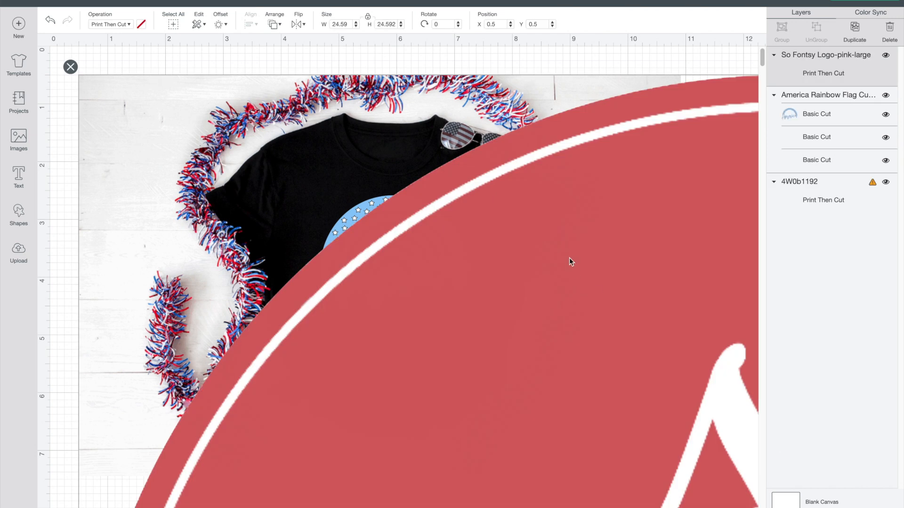
Step: Resize the So Fontsy logo to 1 inch wide and move it beside the shirt's shoulder, at about X 2.7, Y 1.24
{"action": "left_click", "coordinate": [330, 22]}
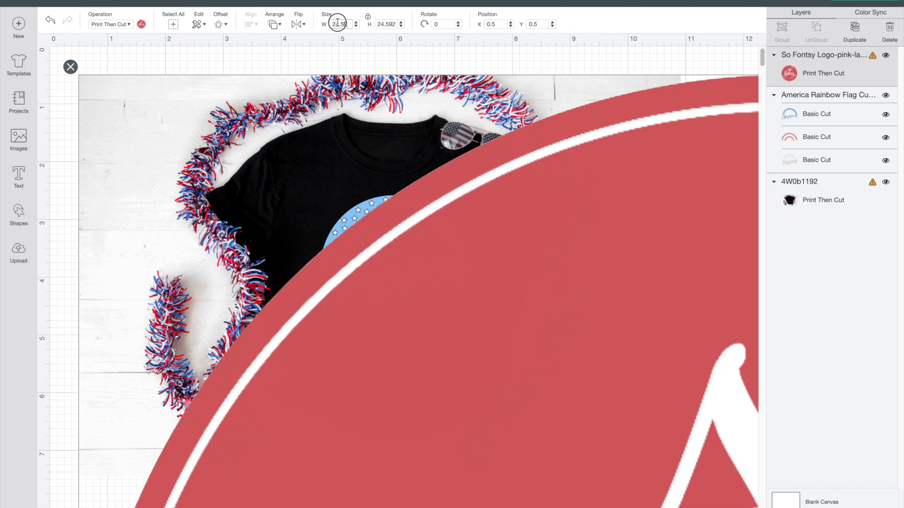
{"action": "type", "text": "1"}
{"action": "key", "text": "Tab"}
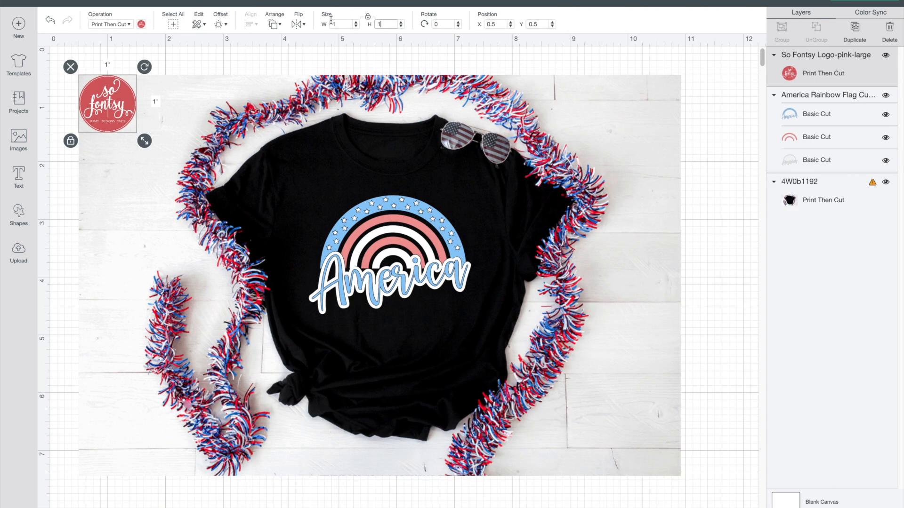
{"action": "left_click_drag", "start_coordinate": [100, 100], "coordinate": [232, 145]}
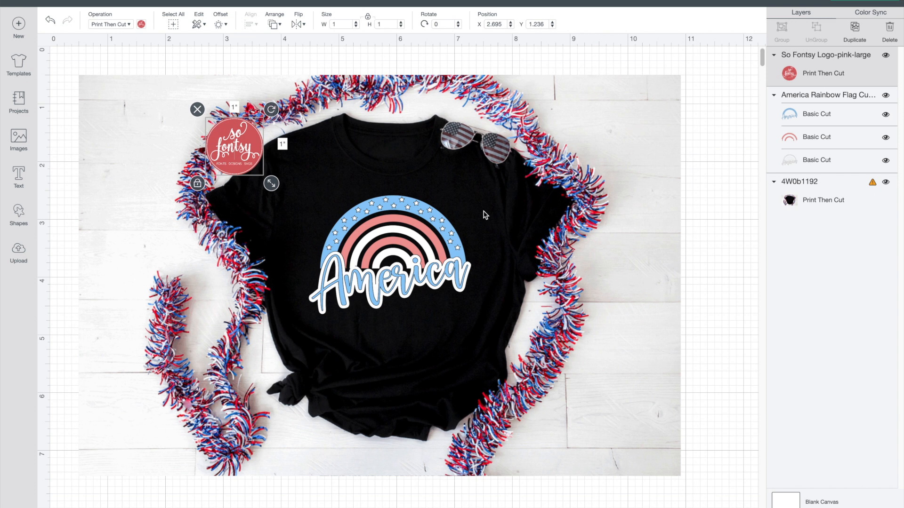
Step: Clear the selection and capture a screenshot of the mockup area containing the logo and the shirt design
{"action": "left_click", "coordinate": [738, 284]}
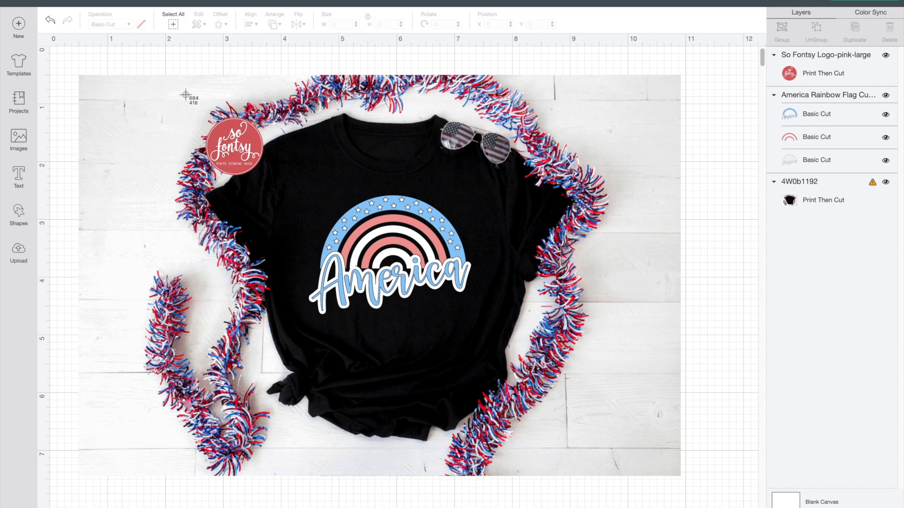
{"action": "left_click_drag", "start_coordinate": [184, 92], "coordinate": [609, 394]}
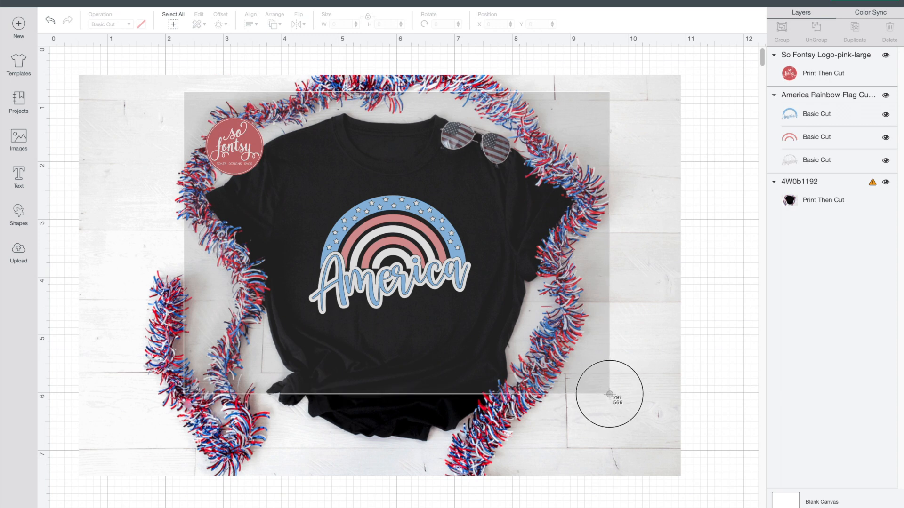
{"action": "left_click_drag", "start_coordinate": [609, 394], "coordinate": [609, 394]}
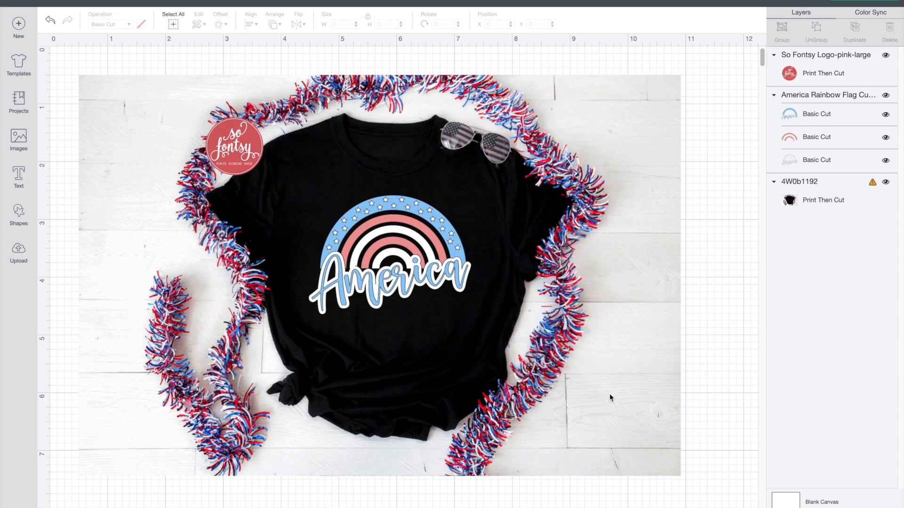